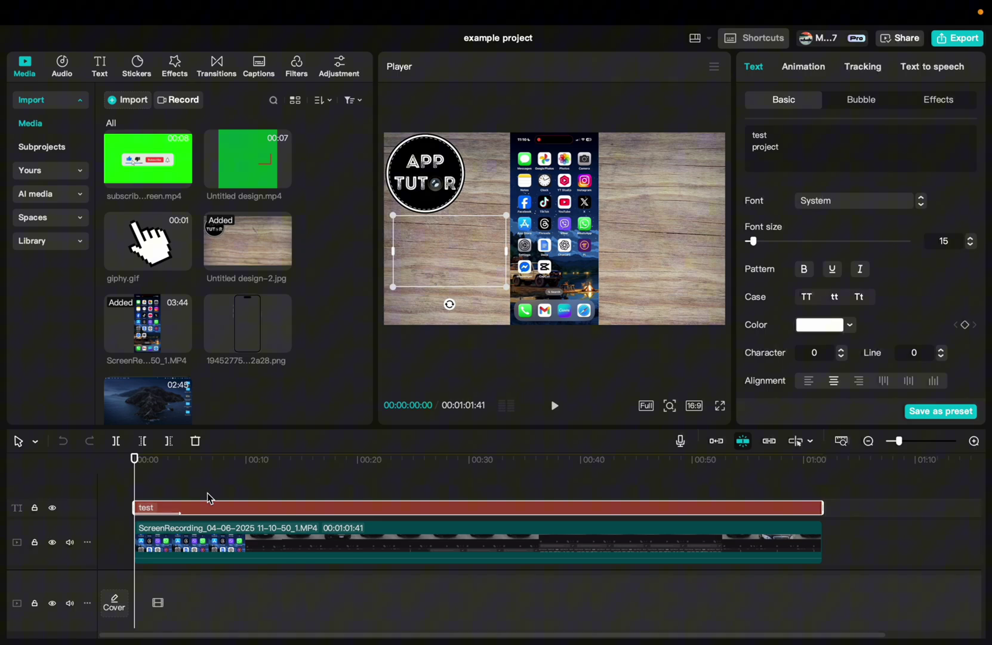
Start playback of the example project with its text, screen-recording clip and background image
{"action": "key", "text": "space"}
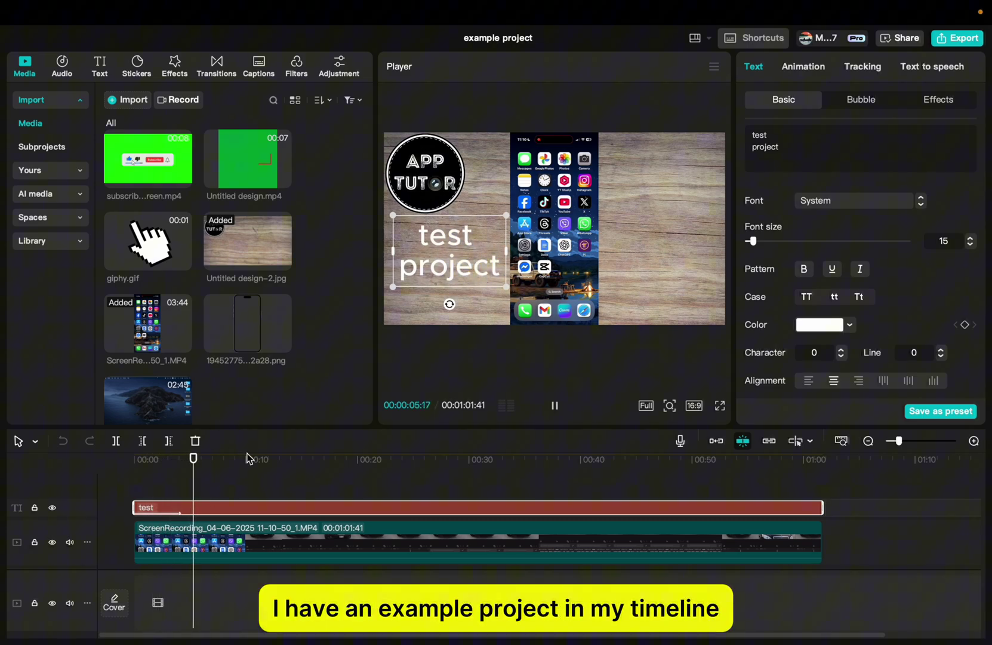
{"action": "scroll", "coordinate": [262, 490], "scroll_direction": "right", "scroll_amount": 3}
{"action": "scroll", "coordinate": [262, 489], "scroll_direction": "left", "scroll_amount": 3}
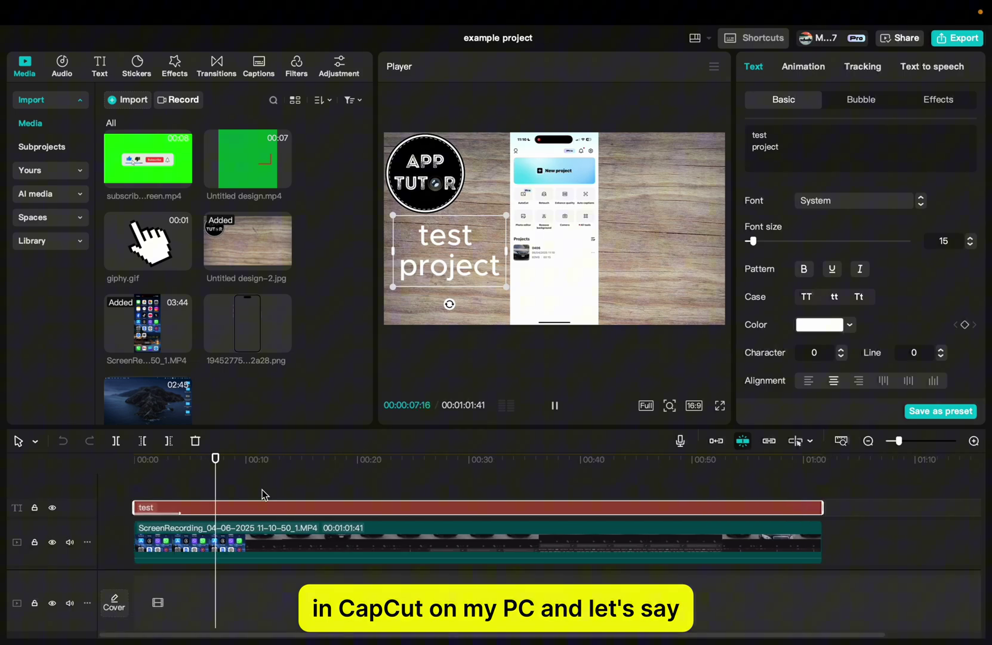
{"action": "scroll", "coordinate": [262, 489], "scroll_direction": "down", "scroll_amount": 2}
{"action": "scroll", "coordinate": [262, 490], "scroll_direction": "up", "scroll_amount": 2}
{"action": "scroll", "coordinate": [262, 490], "scroll_direction": "down", "scroll_amount": 2}
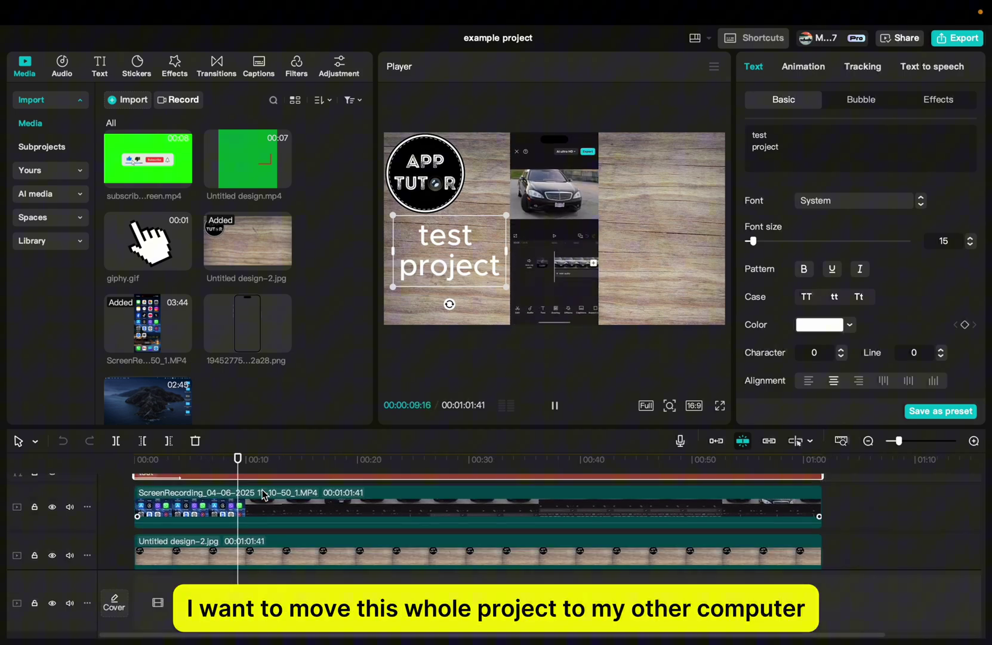
{"action": "scroll", "coordinate": [262, 489], "scroll_direction": "down", "scroll_amount": 3}
{"action": "scroll", "coordinate": [263, 489], "scroll_direction": "up", "scroll_amount": 2}
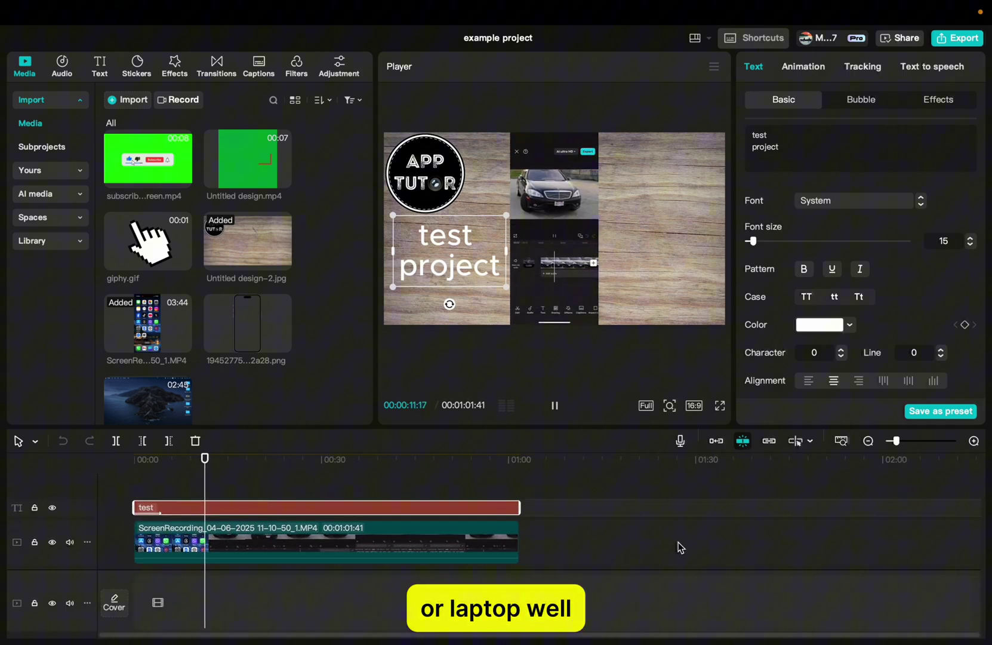
Set the example project's media option to 'Copy media to project' and save the project settings
{"action": "left_click", "coordinate": [574, 539]}
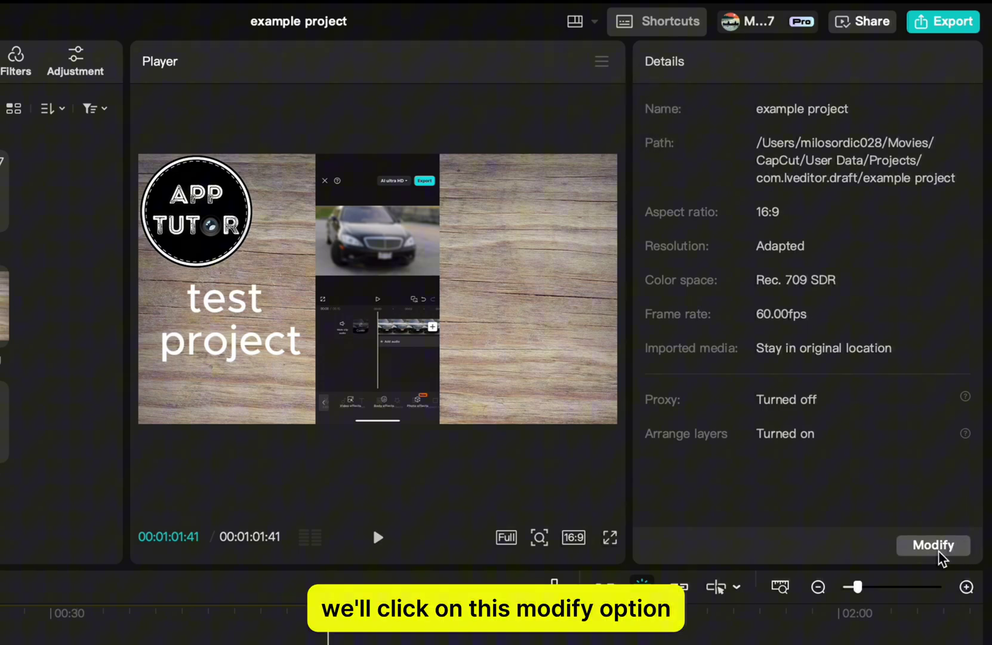
{"action": "left_click", "coordinate": [957, 551]}
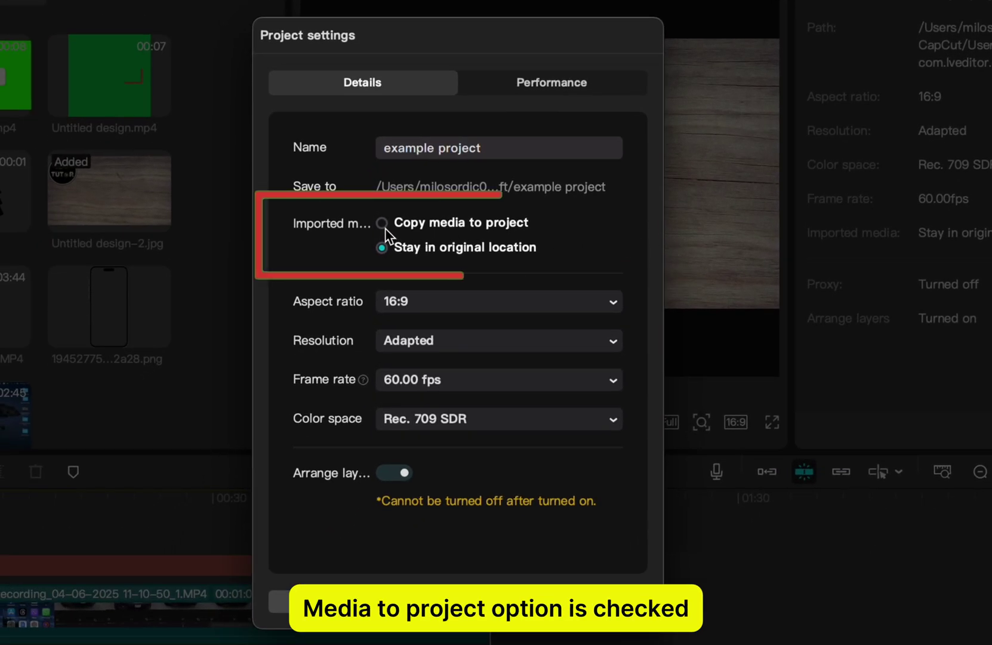
{"action": "left_click", "coordinate": [385, 226]}
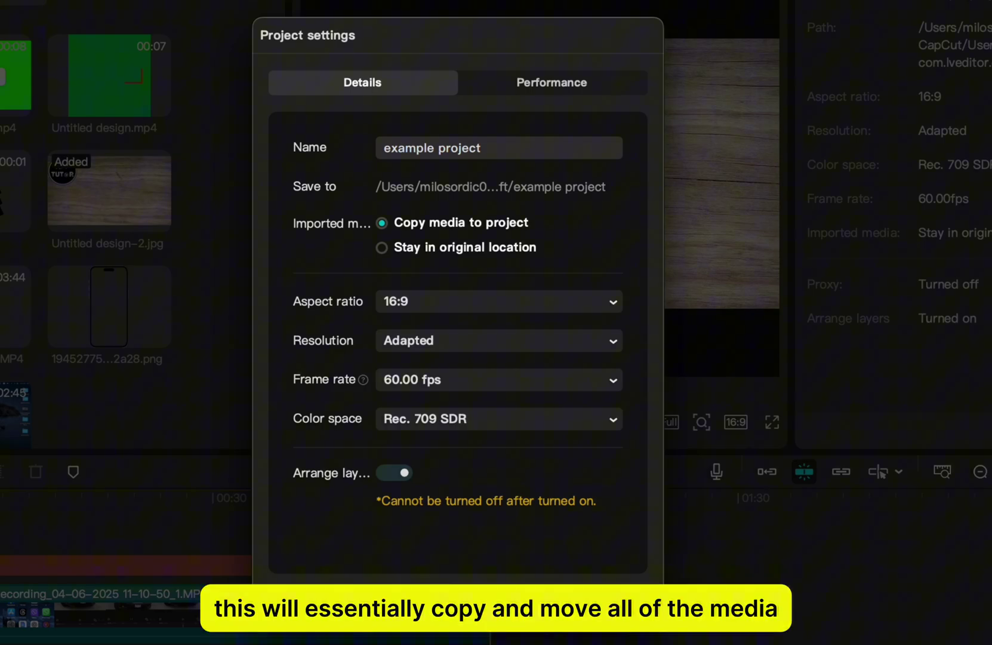
{"action": "left_click", "coordinate": [612, 606]}
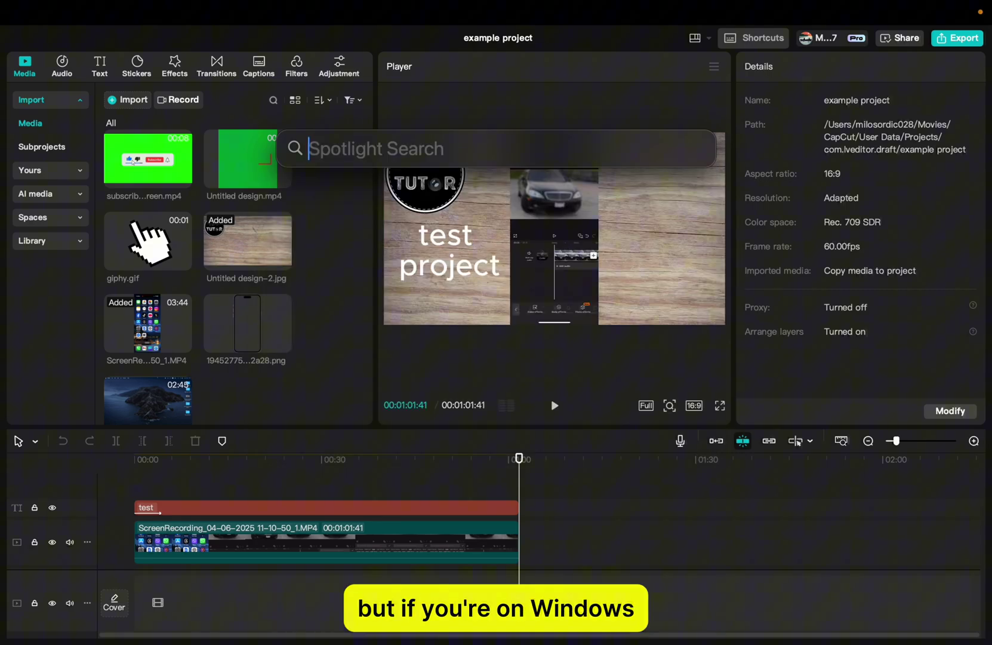
{"action": "type", "text": "preview"}
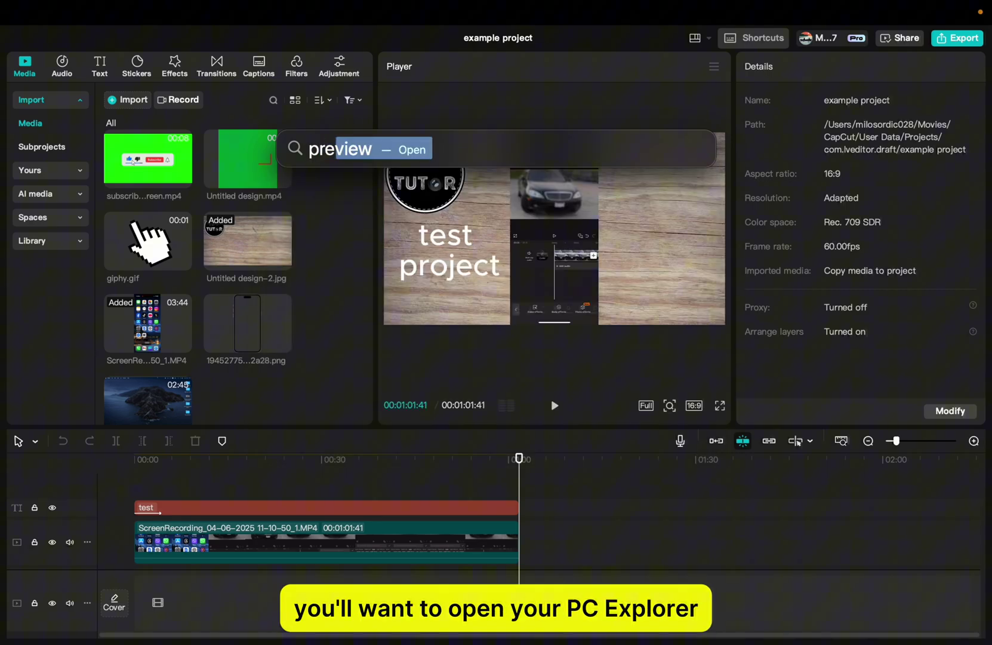
Launch Preview, browse to Movies > CapCut > User Data > Projects > com.lveditor.draft, and select 'example project'
{"action": "key", "text": "Return"}
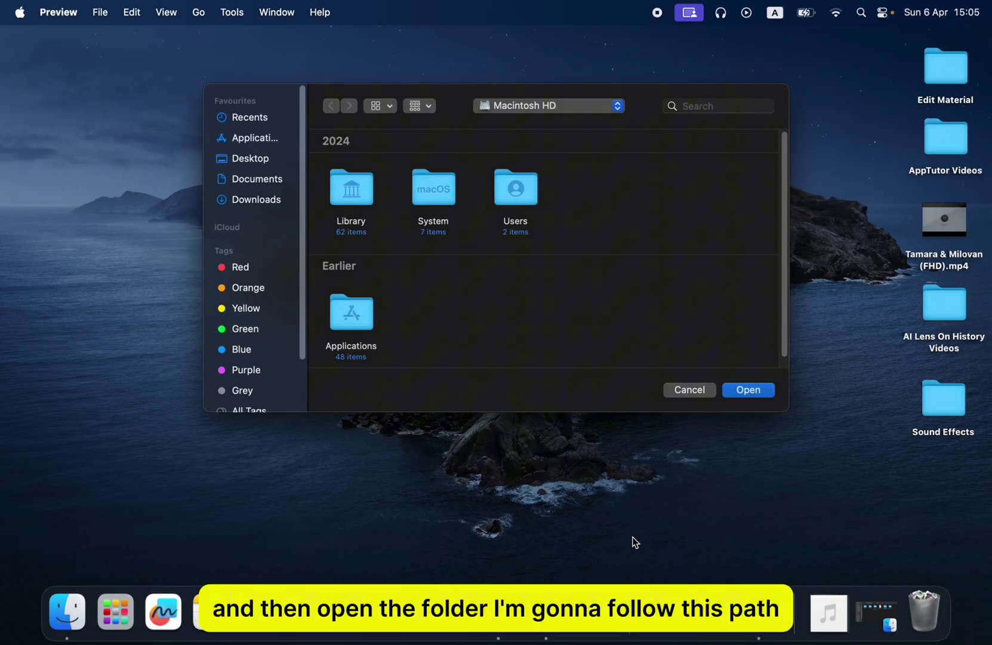
{"action": "double_click", "coordinate": [534, 196]}
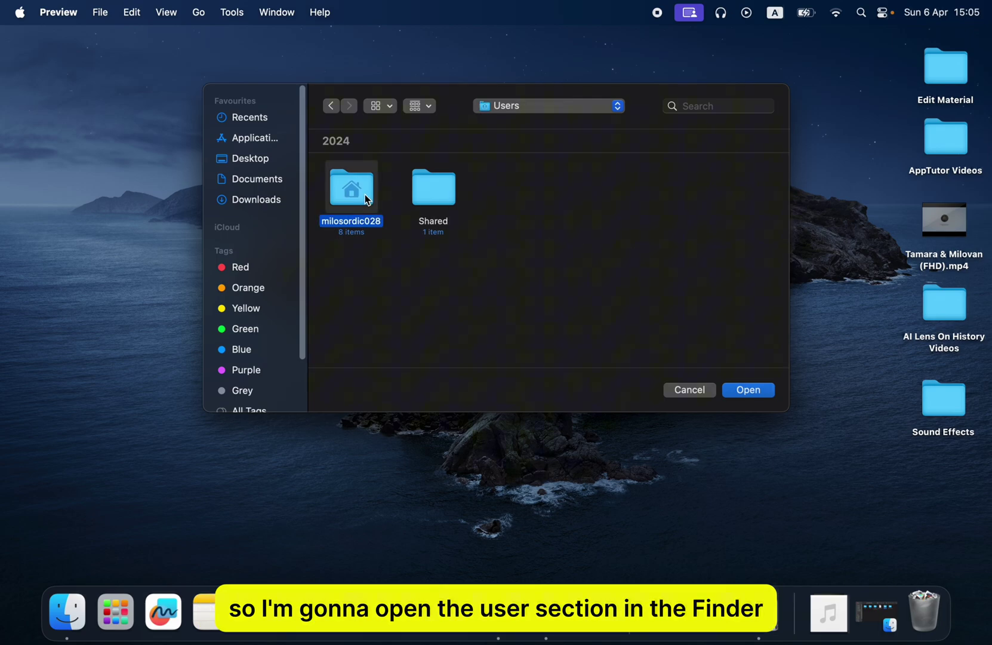
{"action": "double_click", "coordinate": [367, 200]}
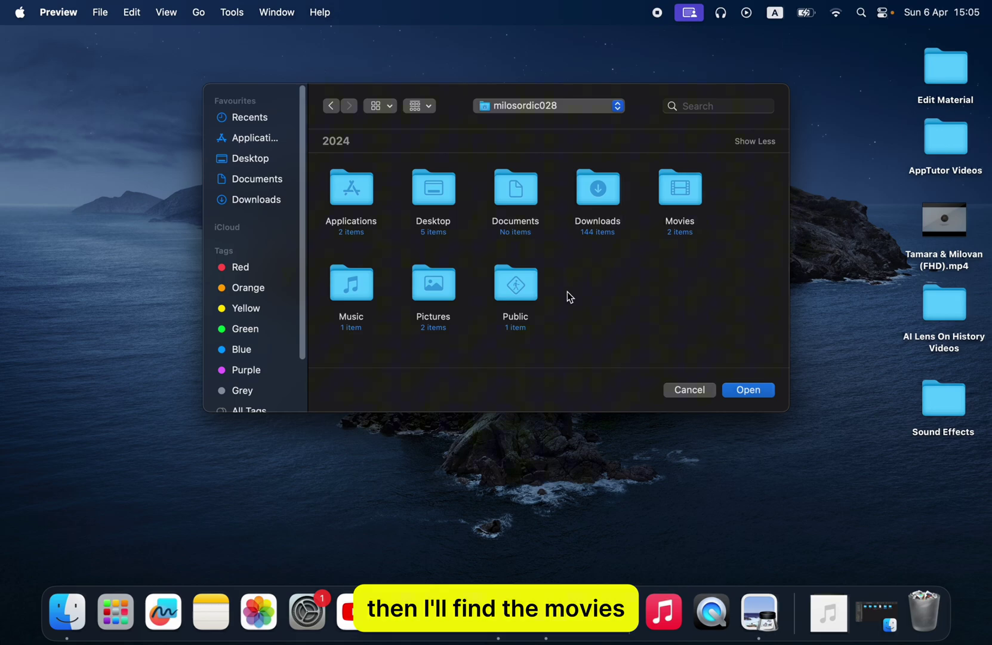
{"action": "double_click", "coordinate": [672, 203]}
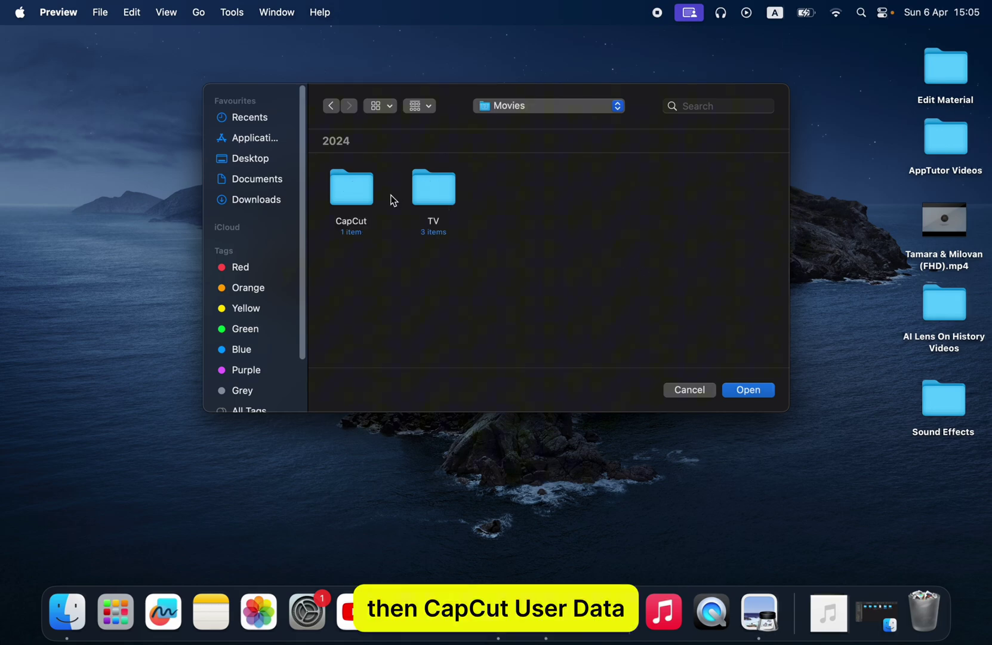
{"action": "double_click", "coordinate": [367, 194]}
{"action": "double_click", "coordinate": [367, 194]}
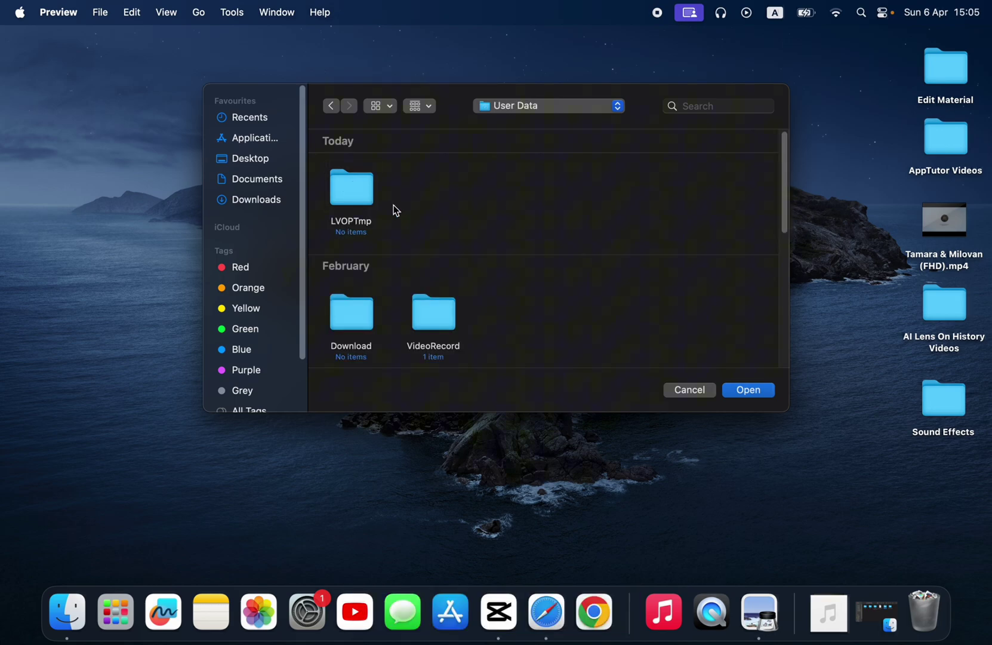
{"action": "scroll", "coordinate": [526, 265], "scroll_direction": "down", "scroll_amount": 4}
{"action": "scroll", "coordinate": [527, 265], "scroll_direction": "down", "scroll_amount": 1}
{"action": "scroll", "coordinate": [527, 265], "scroll_direction": "down", "scroll_amount": 2}
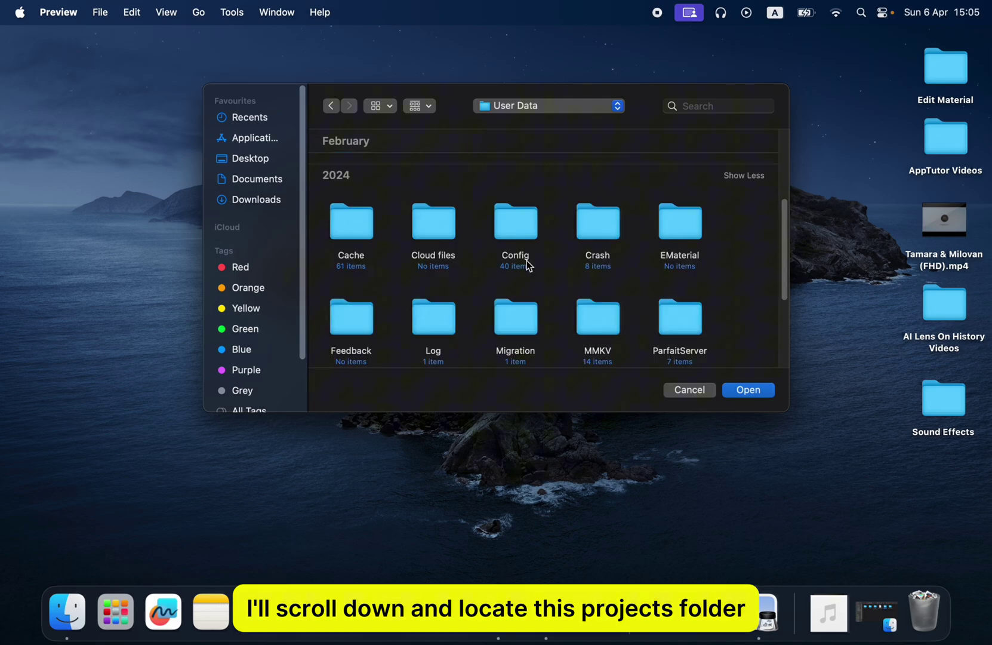
{"action": "scroll", "coordinate": [526, 265], "scroll_direction": "down", "scroll_amount": 2}
{"action": "scroll", "coordinate": [527, 265], "scroll_direction": "down", "scroll_amount": 2}
{"action": "double_click", "coordinate": [427, 258]}
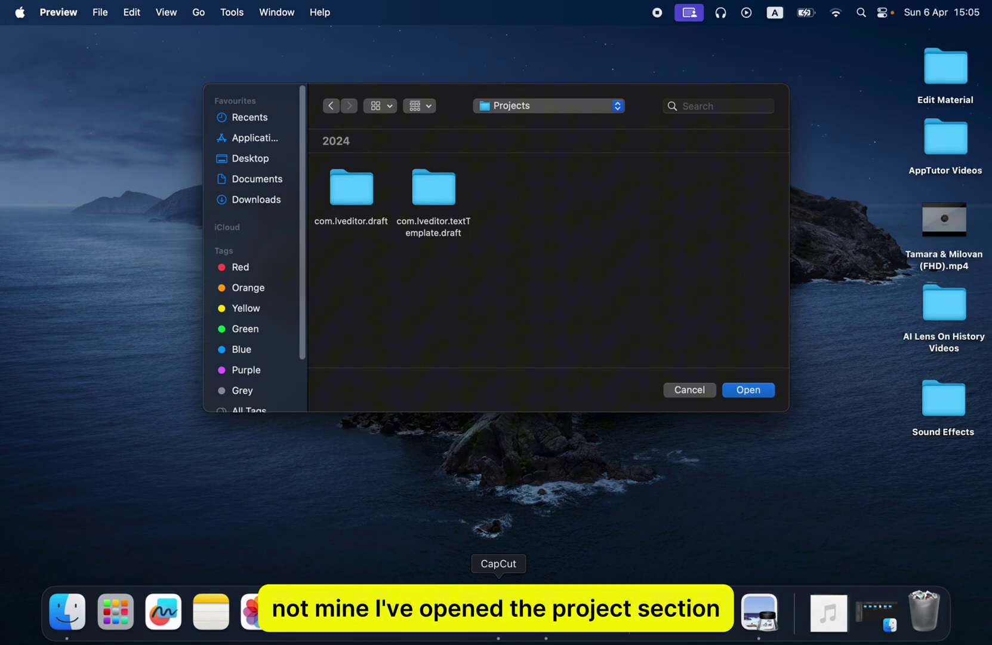
{"action": "left_click", "coordinate": [498, 612]}
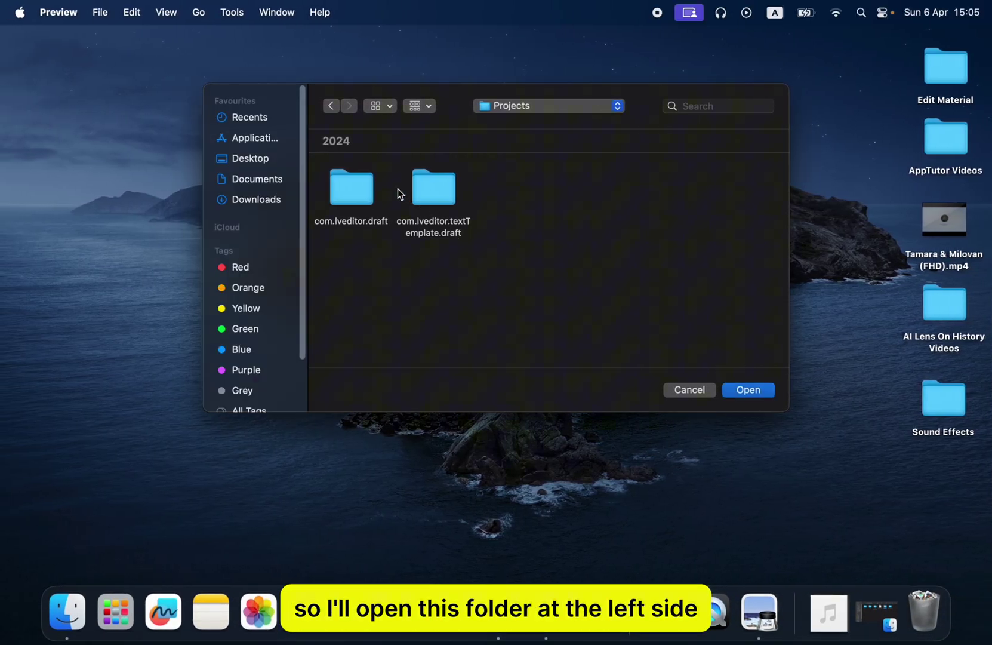
{"action": "double_click", "coordinate": [362, 192]}
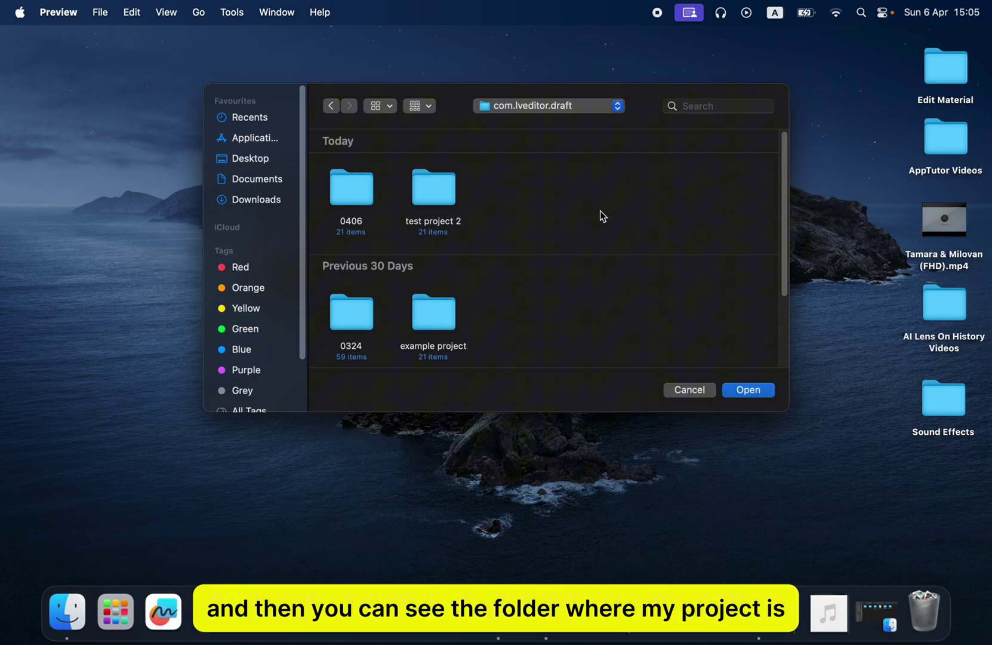
{"action": "scroll", "coordinate": [521, 247], "scroll_direction": "down", "scroll_amount": 1}
{"action": "left_click", "coordinate": [445, 298]}
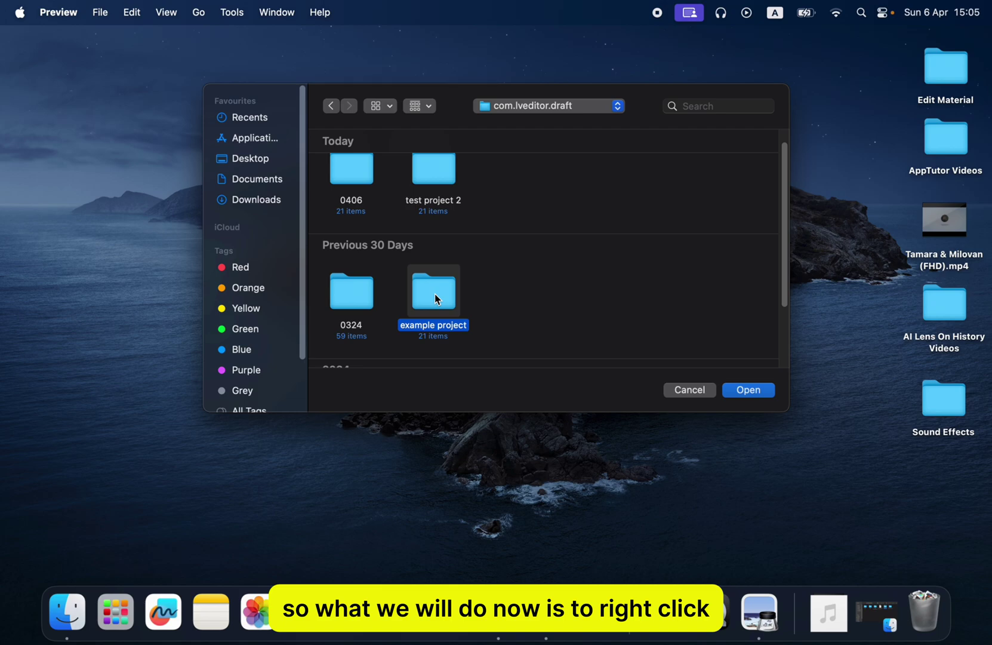
Reveal the 'example project' folder in Finder and copy it
{"action": "right_click", "coordinate": [434, 294]}
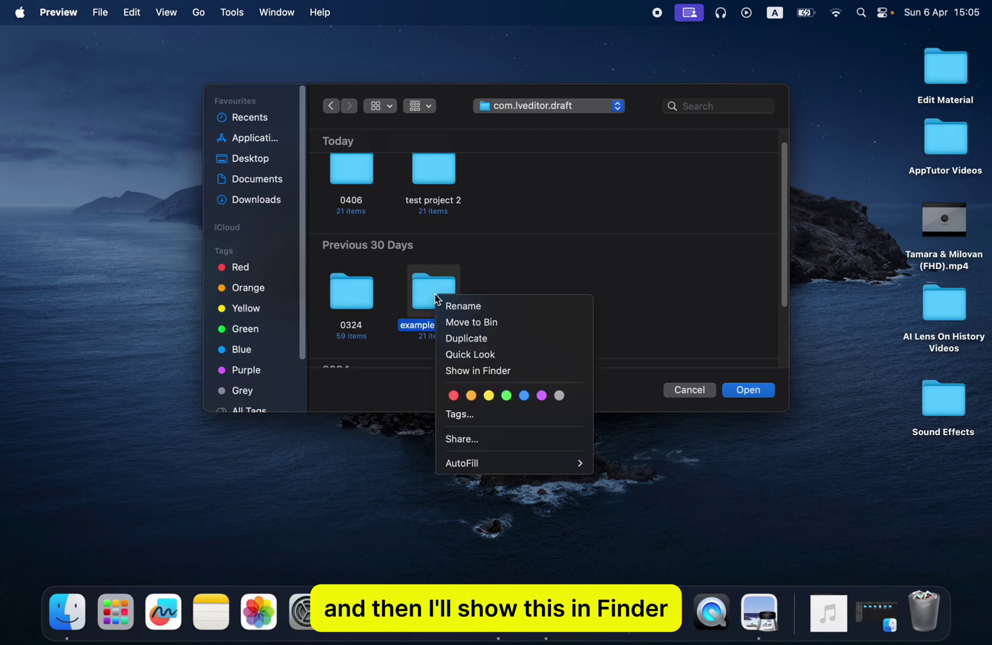
{"action": "left_click", "coordinate": [523, 369]}
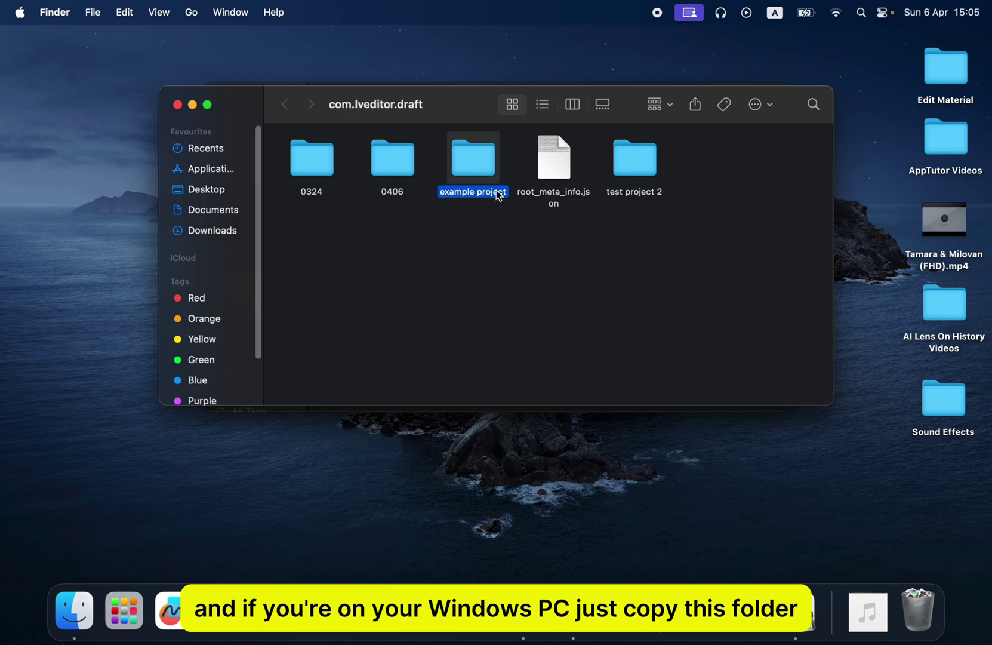
{"action": "right_click", "coordinate": [488, 171]}
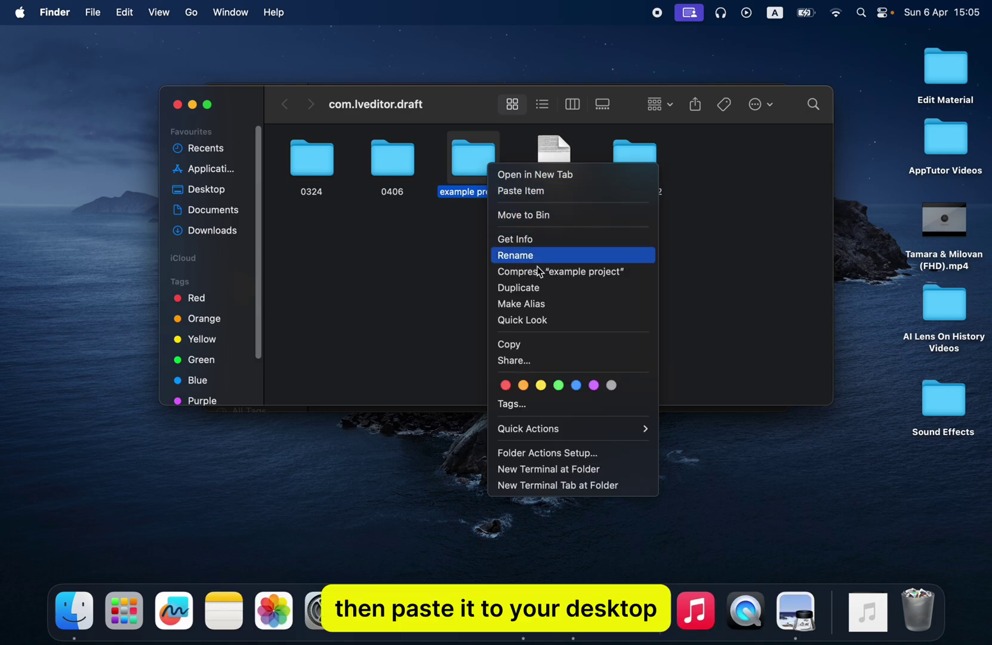
{"action": "left_click", "coordinate": [545, 346]}
Paste the 'example project' folder onto the desktop and place it at the top-left
{"action": "left_click", "coordinate": [177, 104]}
{"action": "right_click", "coordinate": [106, 149]}
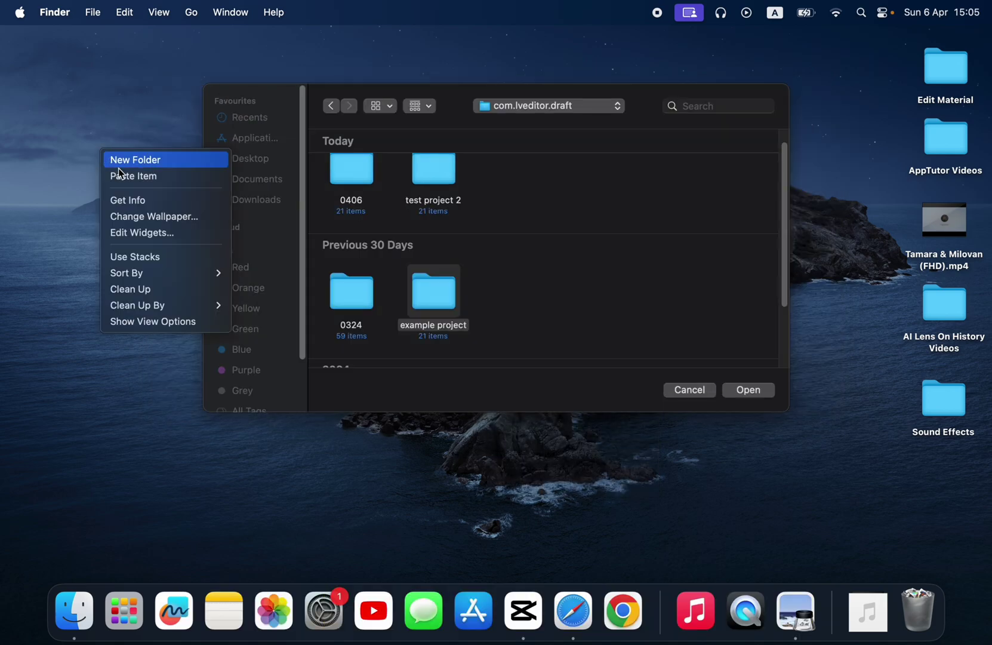
{"action": "left_click", "coordinate": [122, 174]}
{"action": "left_click", "coordinate": [689, 390]}
{"action": "left_click_drag", "start_coordinate": [853, 70], "coordinate": [97, 107]}
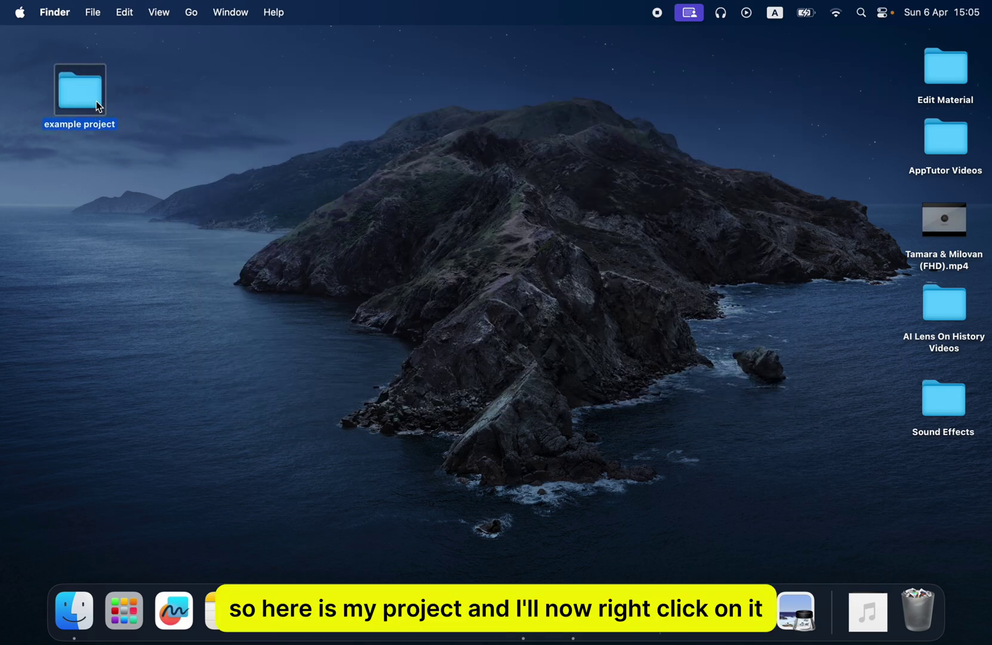
Zip 'example project', extract it as 'example project 2', and select the original folder and zip
{"action": "right_click", "coordinate": [84, 105]}
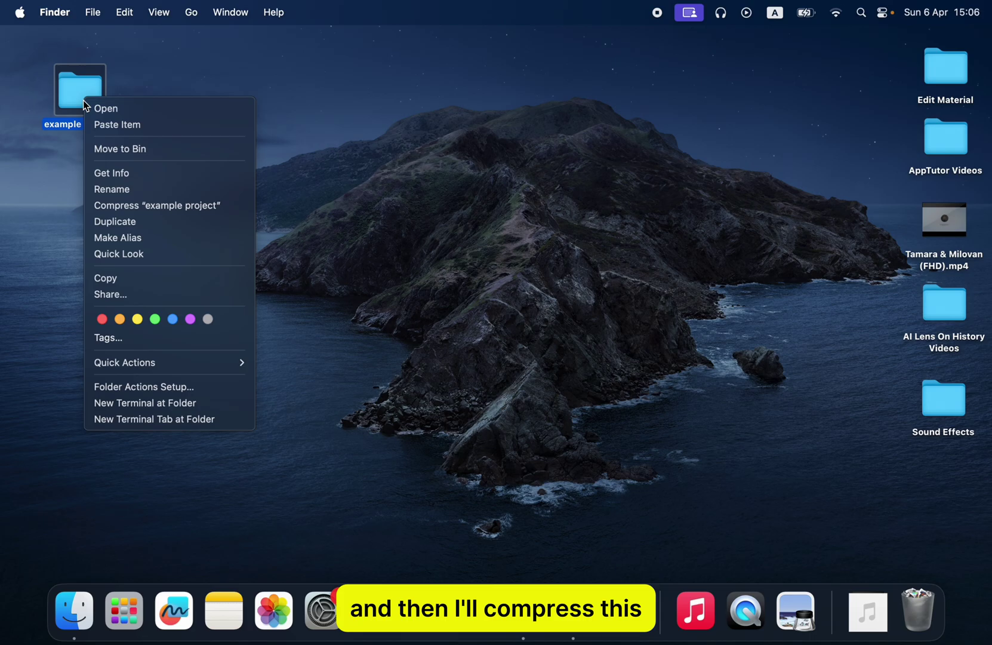
{"action": "left_click", "coordinate": [242, 210]}
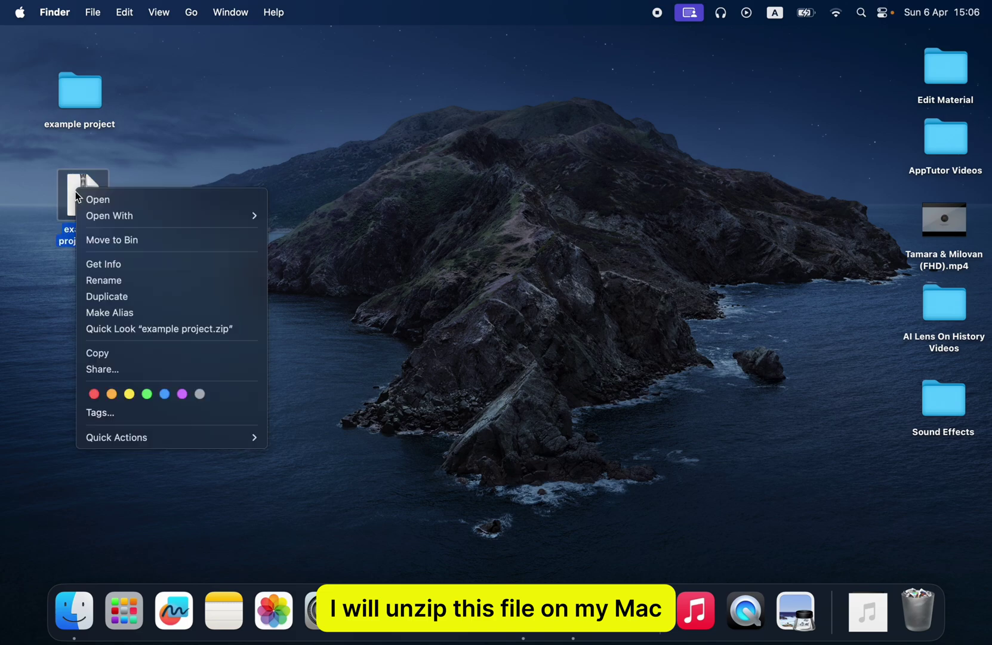
{"action": "left_click", "coordinate": [124, 200]}
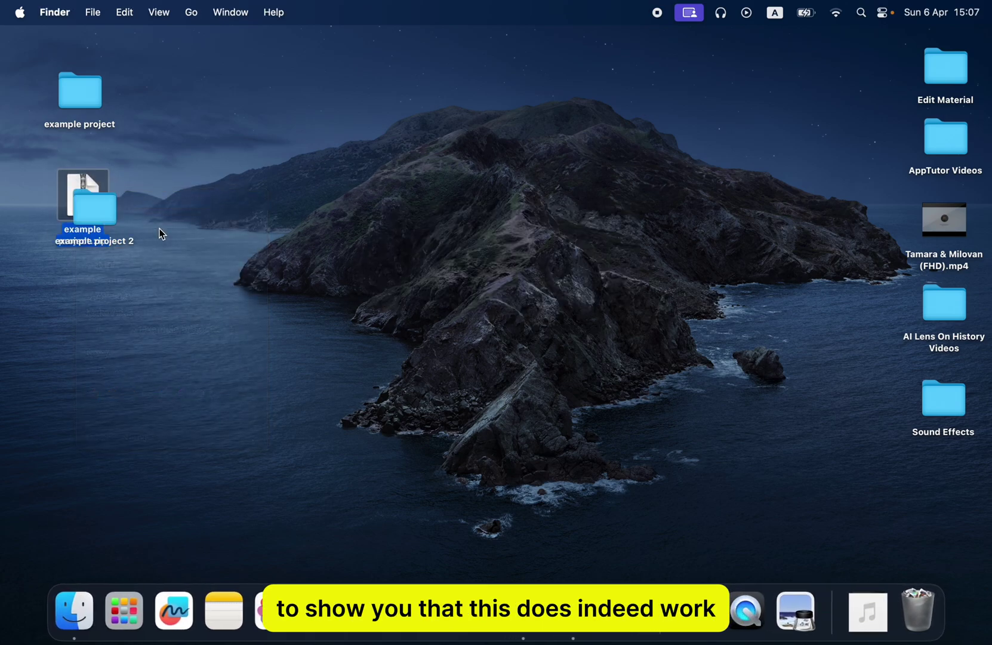
{"action": "left_click_drag", "start_coordinate": [128, 55], "coordinate": [44, 226]}
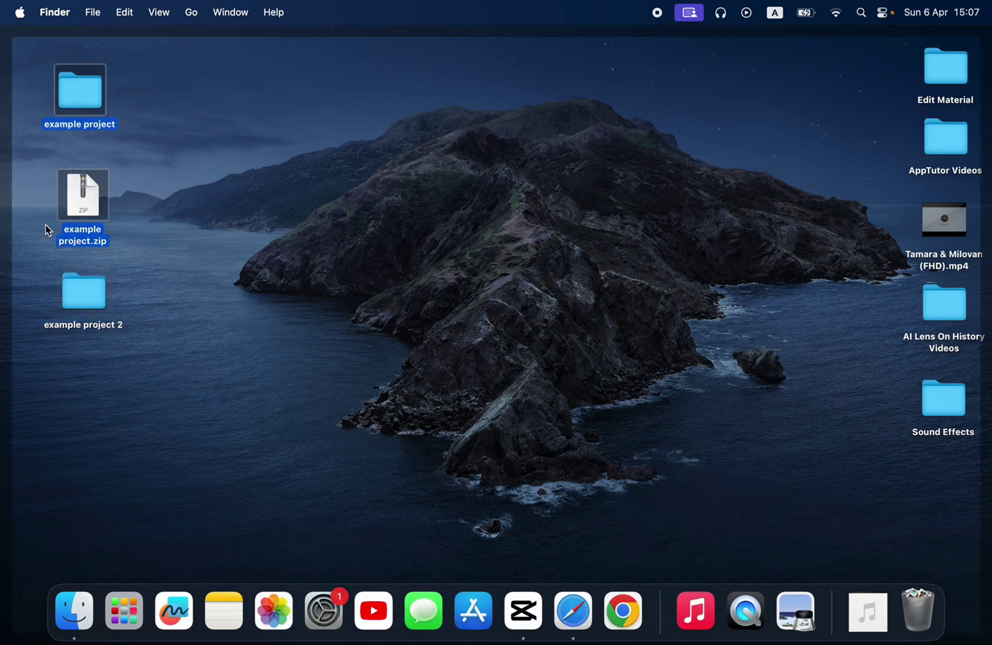
Trash the original folder and zip, then delete the example project from CapCut and close it
{"action": "key", "text": "super+BackSpace"}
{"action": "left_click", "coordinate": [522, 612]}
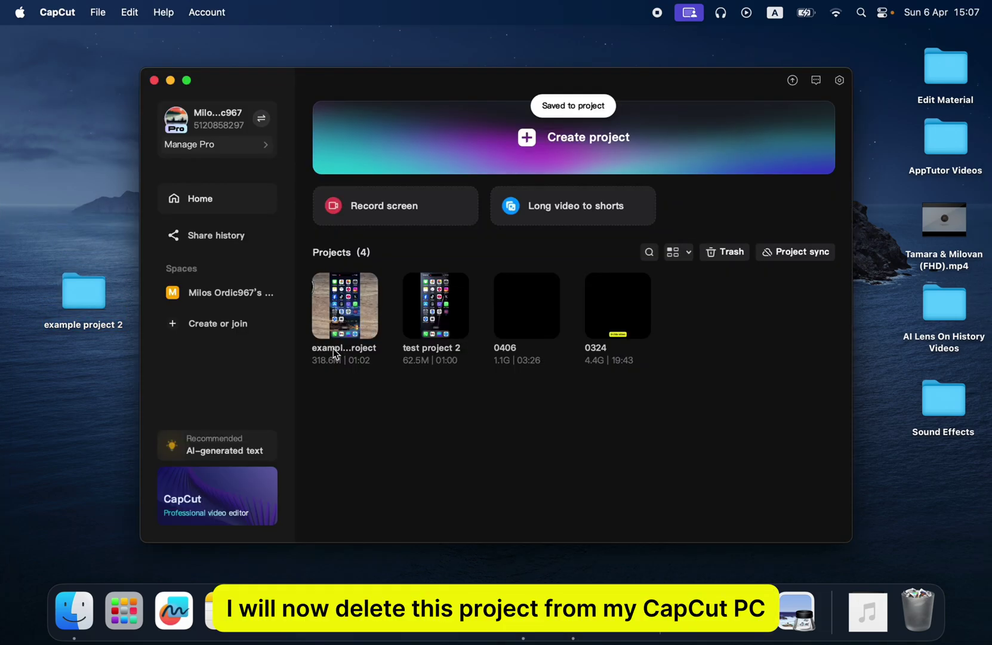
{"action": "left_click", "coordinate": [368, 332]}
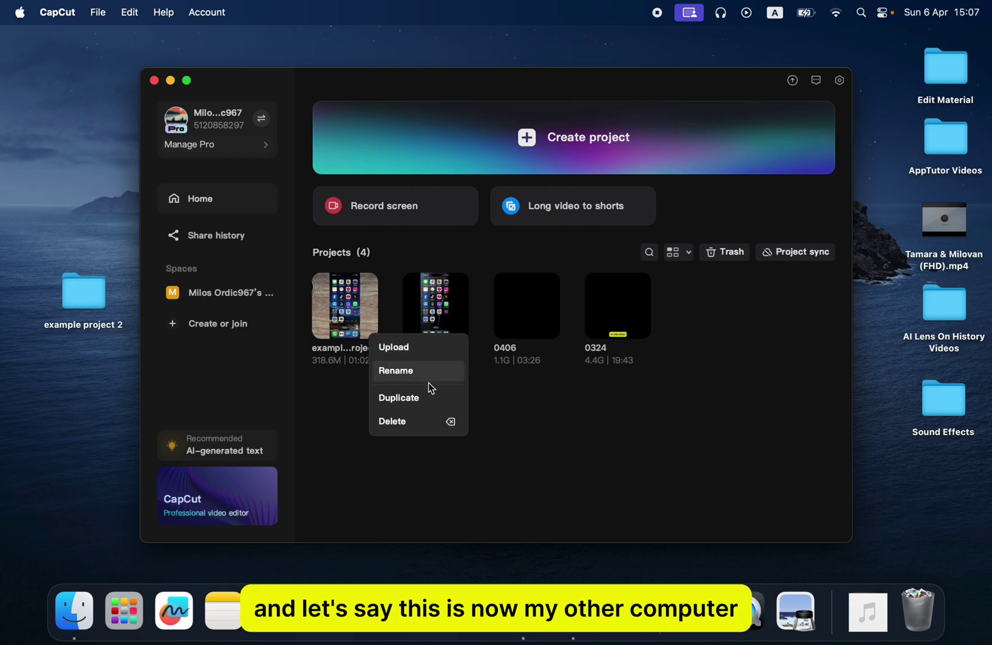
{"action": "left_click", "coordinate": [428, 416]}
{"action": "left_click", "coordinate": [544, 367]}
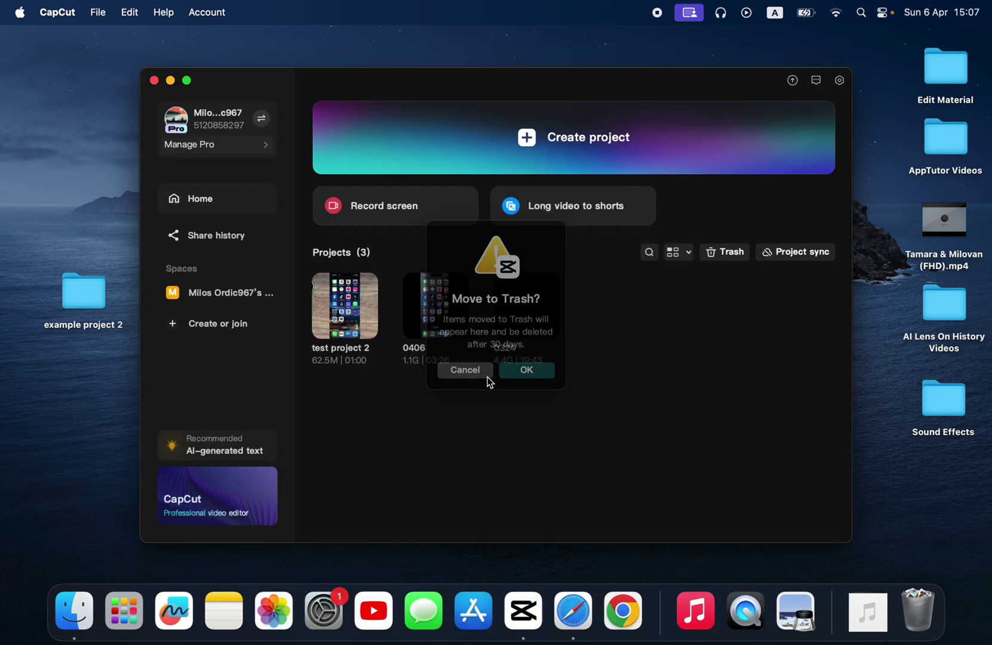
{"action": "left_click", "coordinate": [154, 80]}
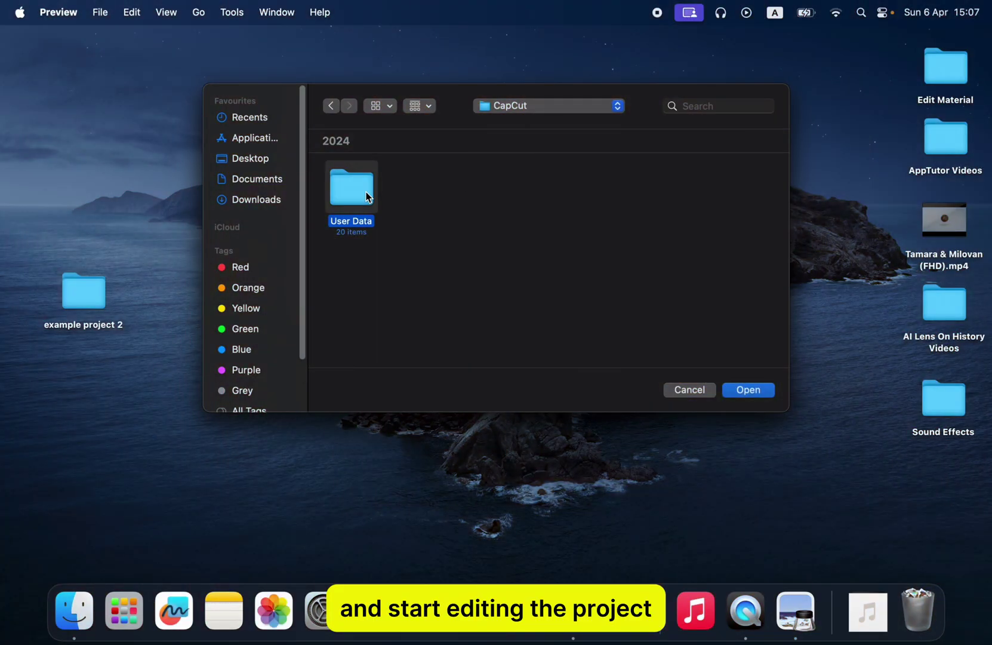
Browse to User Data > Projects > com.lveditor.draft and open that folder in Finder
{"action": "double_click", "coordinate": [366, 194]}
{"action": "scroll", "coordinate": [425, 229], "scroll_direction": "down", "scroll_amount": 5}
{"action": "scroll", "coordinate": [425, 226], "scroll_direction": "down", "scroll_amount": 5}
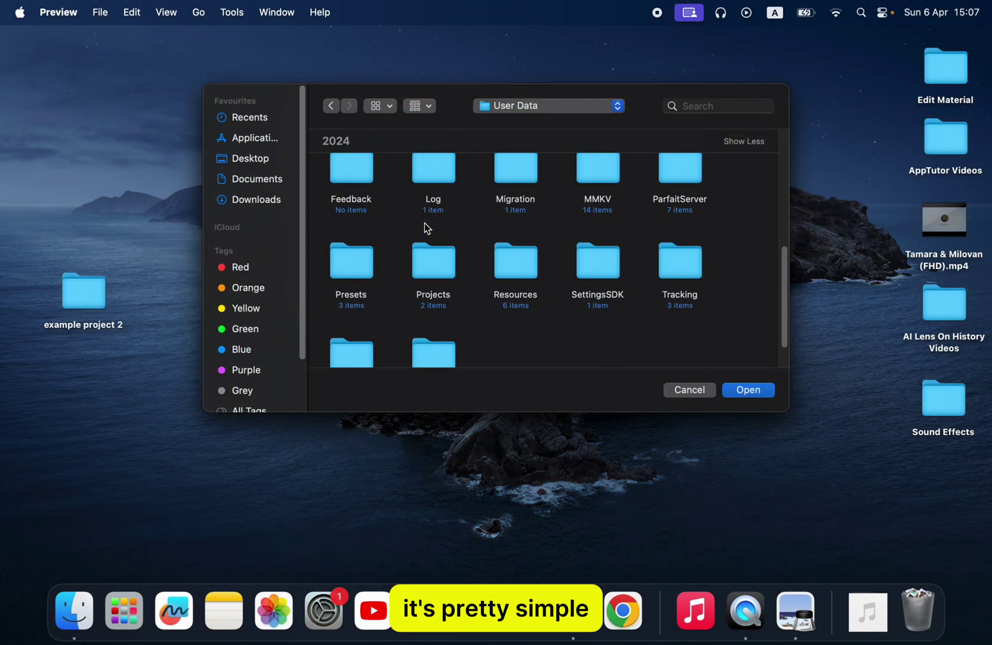
{"action": "double_click", "coordinate": [439, 262]}
{"action": "double_click", "coordinate": [353, 190]}
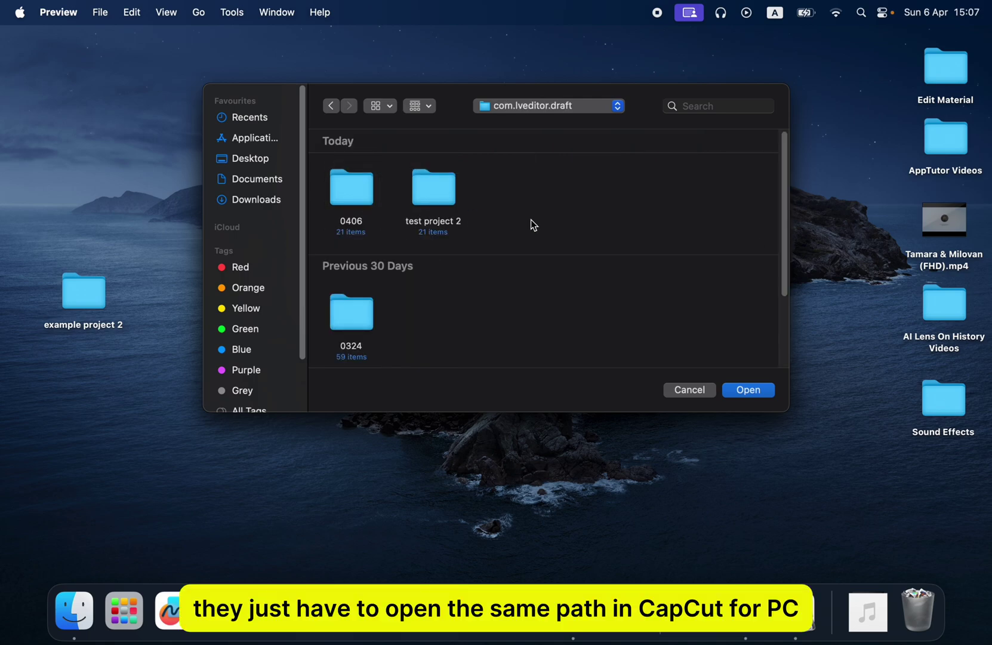
{"action": "scroll", "coordinate": [531, 221], "scroll_direction": "down", "scroll_amount": 2}
{"action": "scroll", "coordinate": [531, 218], "scroll_direction": "down", "scroll_amount": 2}
{"action": "scroll", "coordinate": [531, 217], "scroll_direction": "up", "scroll_amount": 5}
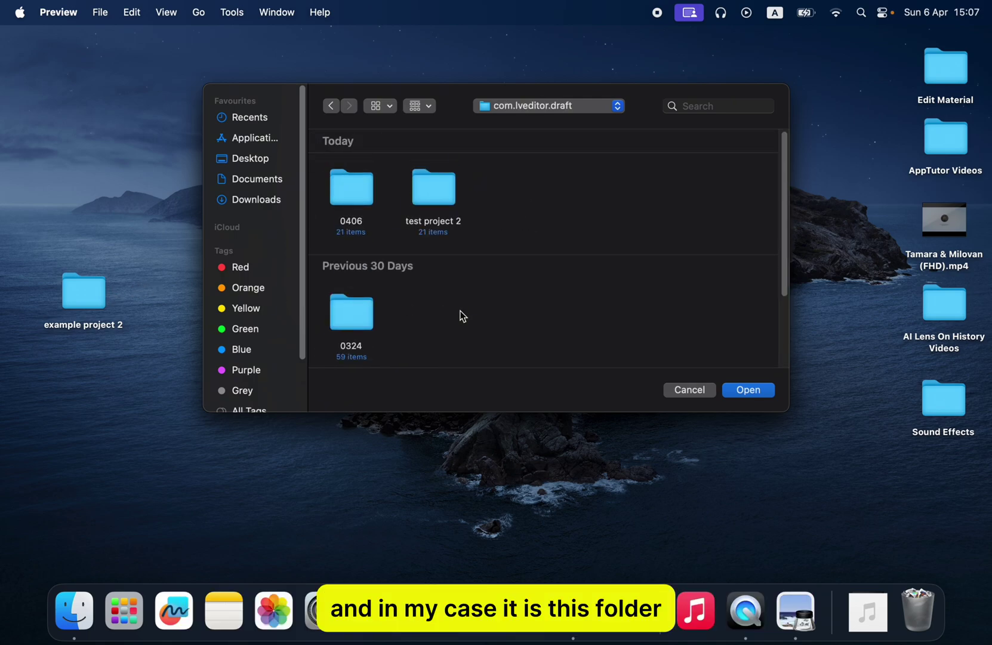
{"action": "right_click", "coordinate": [462, 315]}
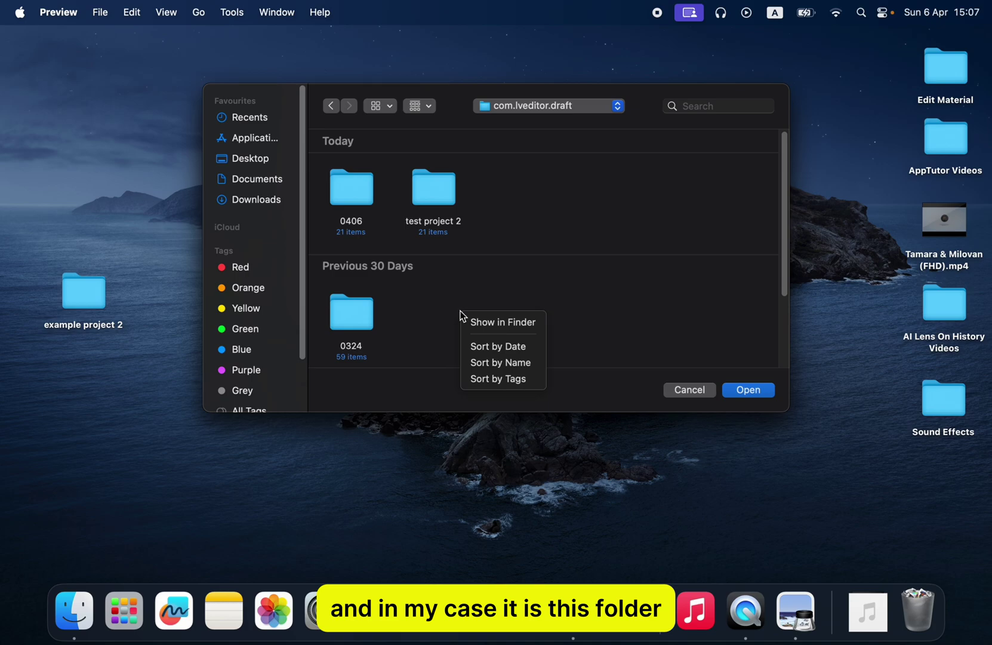
{"action": "left_click", "coordinate": [470, 321]}
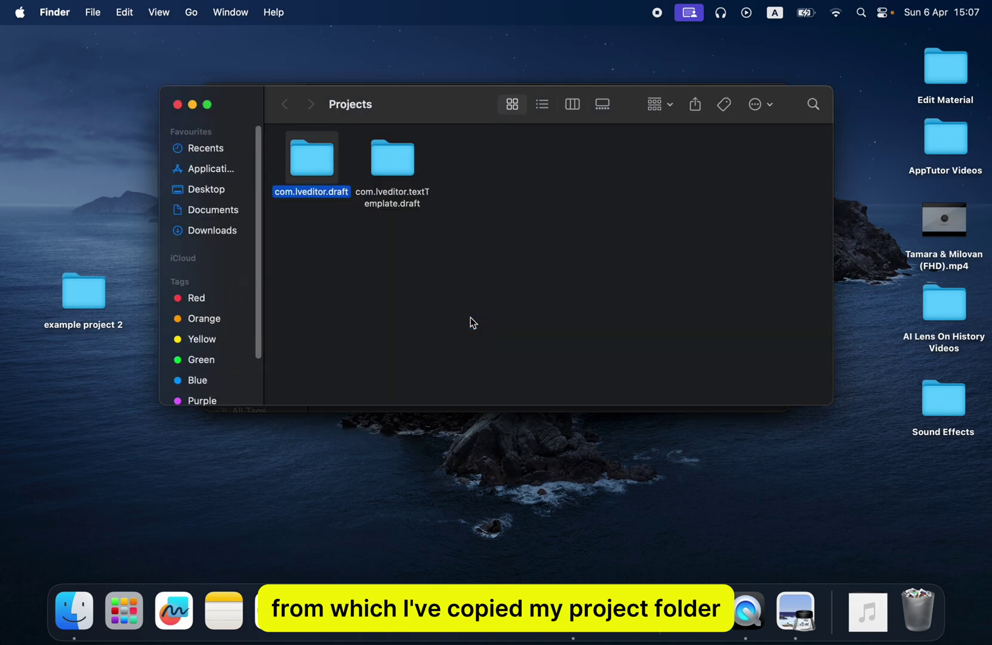
{"action": "double_click", "coordinate": [311, 154]}
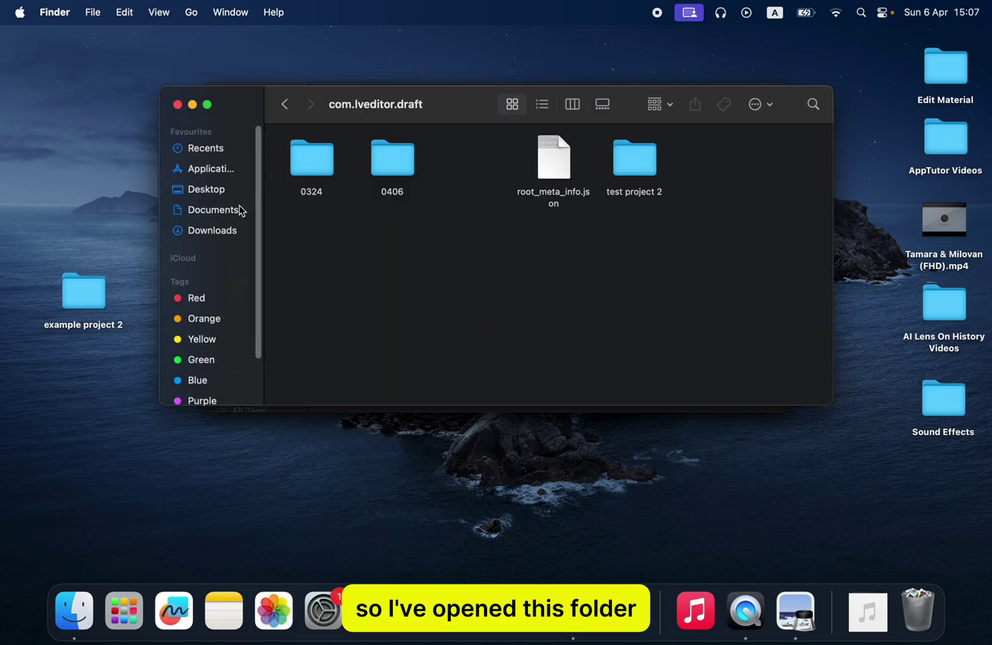
Copy the 'example project 2' folder from the desktop for pasting into com.lveditor.draft
{"action": "left_click", "coordinate": [74, 294]}
{"action": "right_click", "coordinate": [73, 293]}
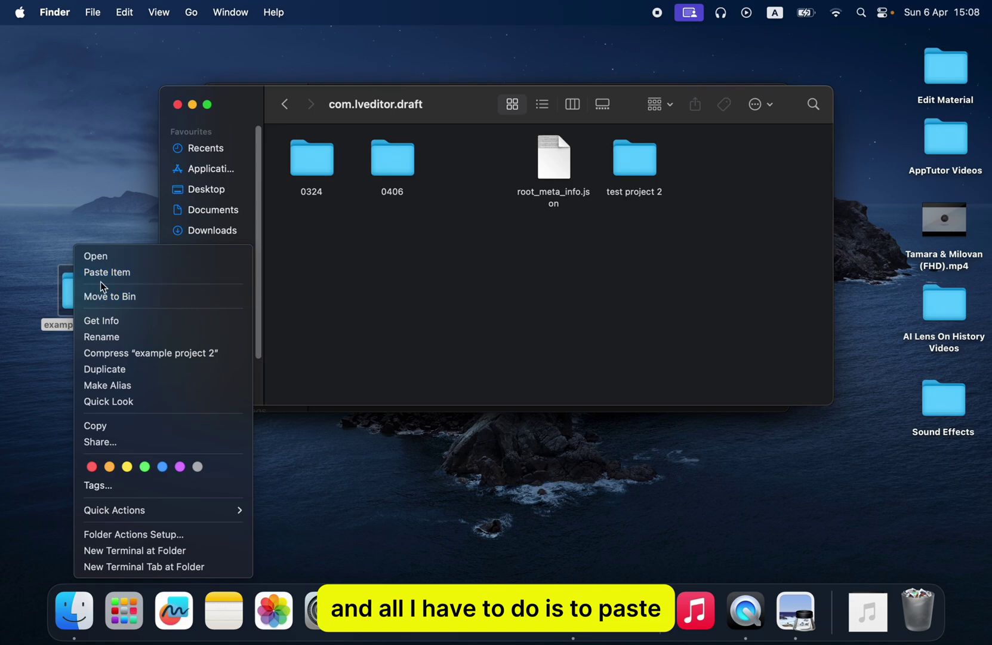
{"action": "left_click", "coordinate": [145, 424]}
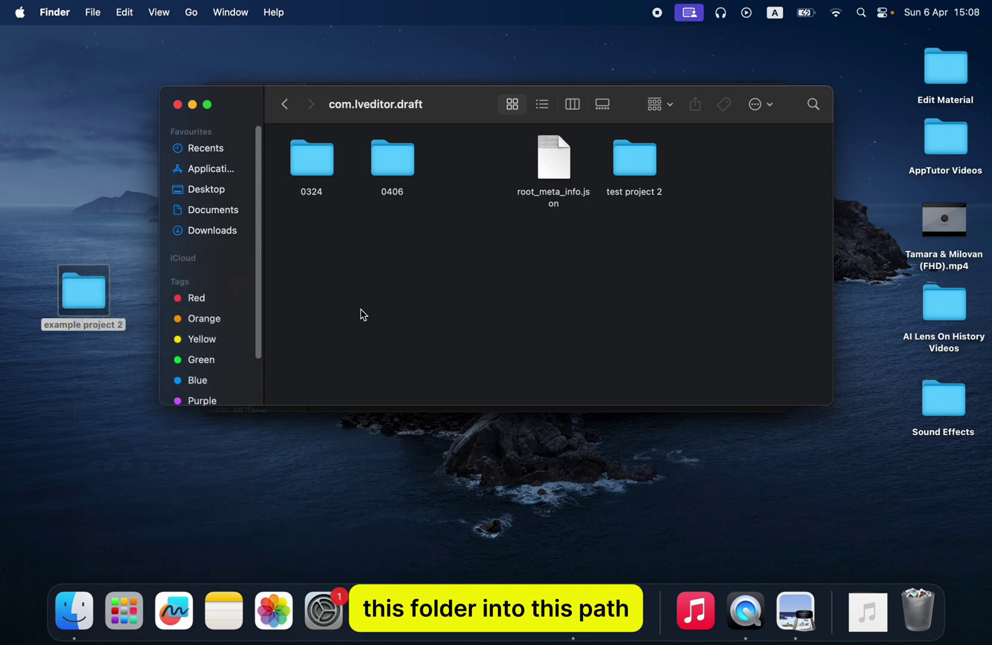
{"action": "right_click", "coordinate": [450, 178]}
Paste 'example project 2' into com.lveditor.draft and play it back in CapCut's editor
{"action": "left_click", "coordinate": [481, 200]}
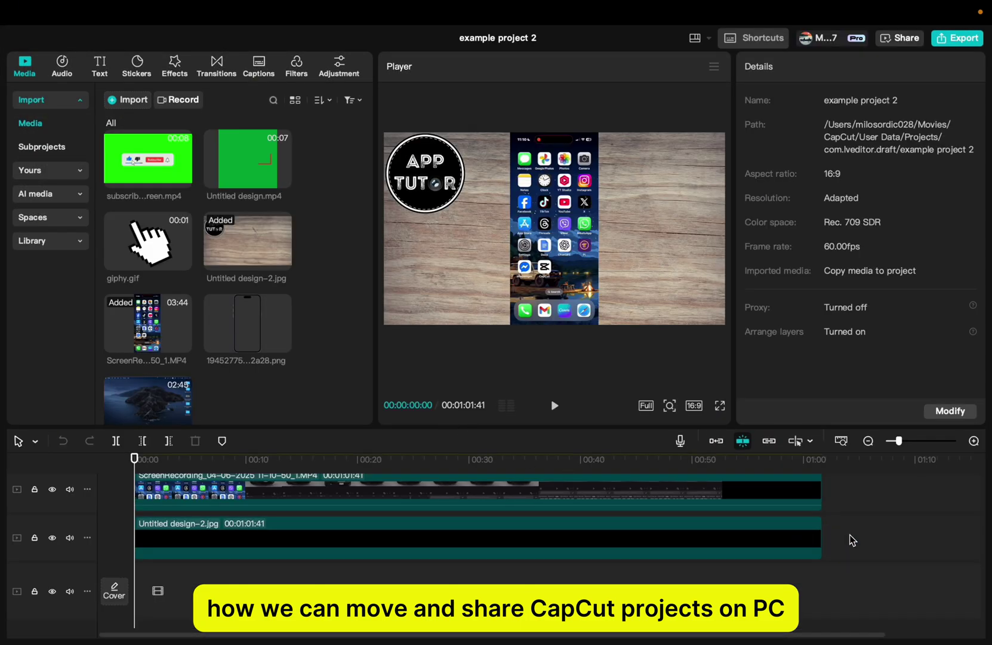
{"action": "key", "text": "space"}
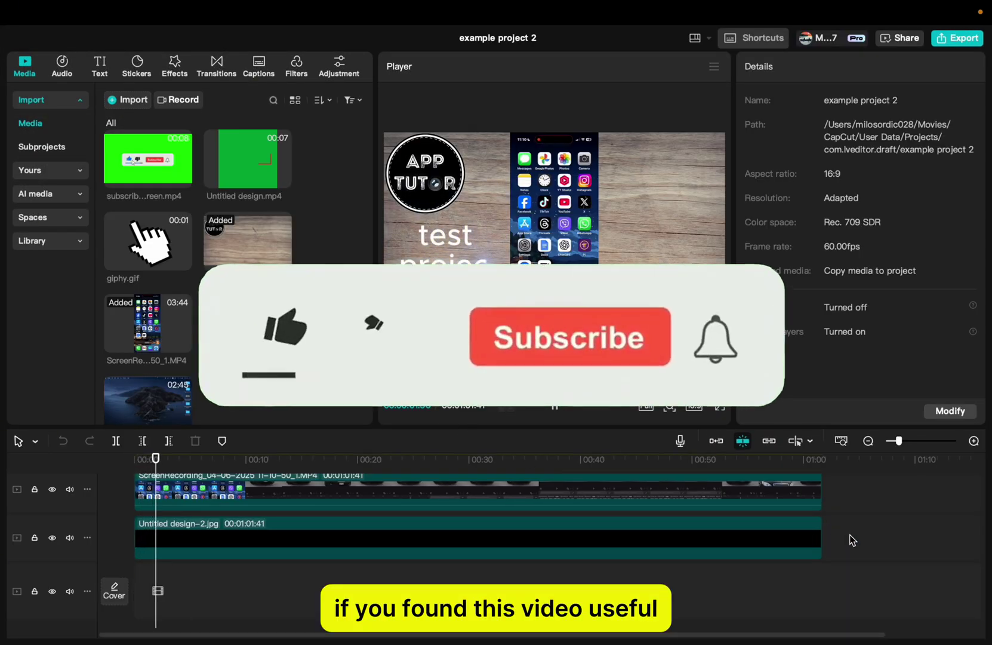